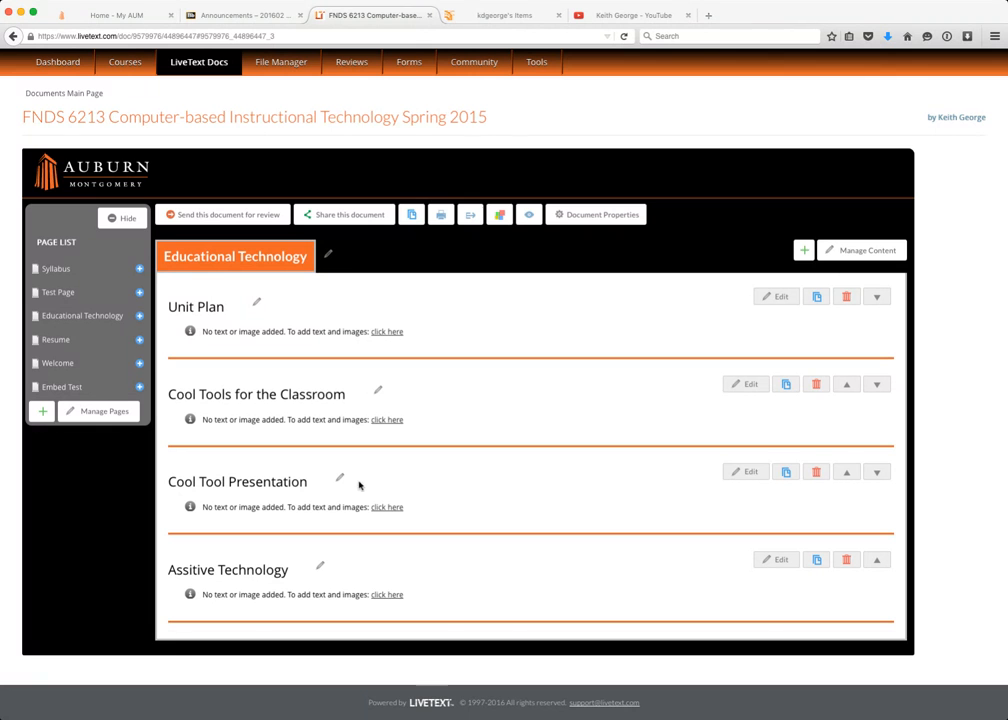
Step: Open the Cool Tool Presentation section for editing, and copy the full HTML embed code of the googleDocs1 video from Screencast.com
left_click(746, 477)
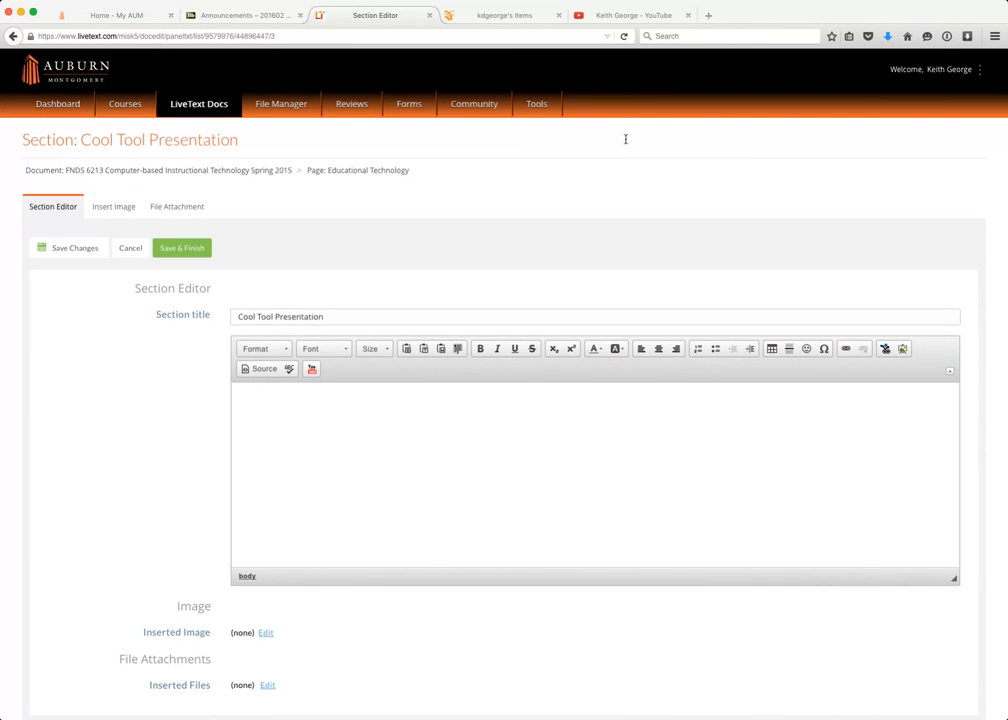
left_click(496, 17)
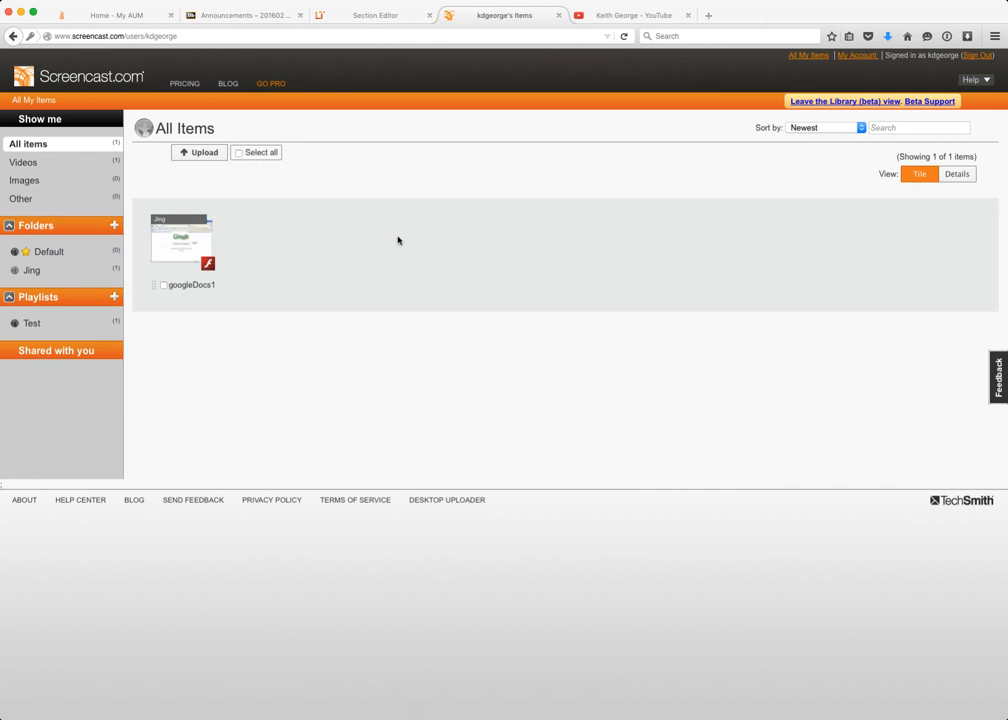
left_click(177, 251)
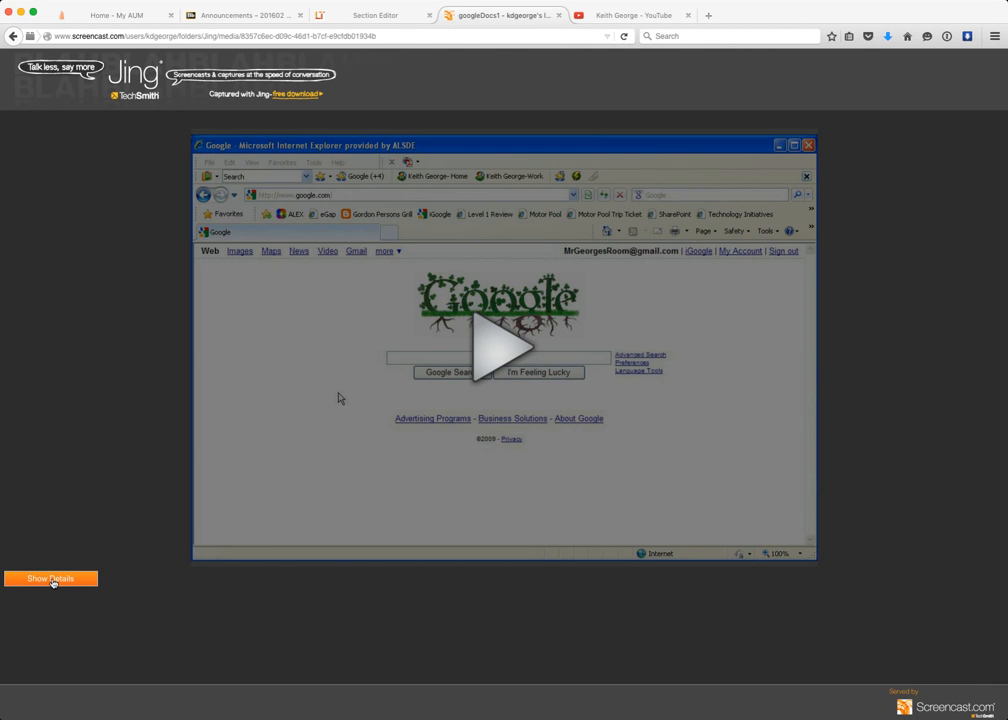
left_click(52, 579)
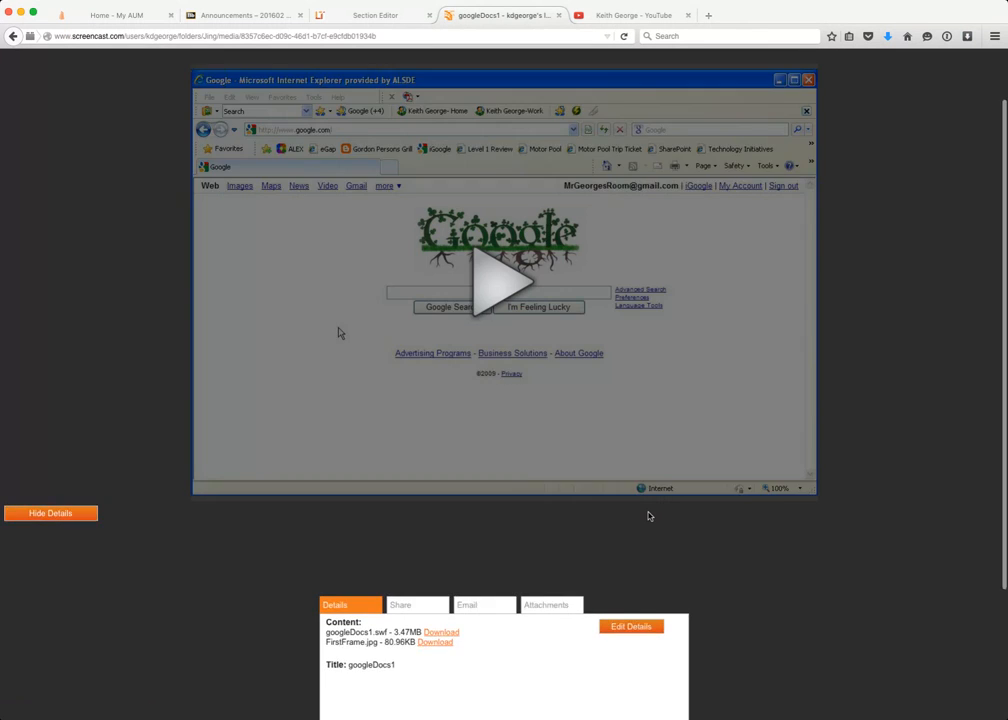
scroll(648, 517, "down", 3)
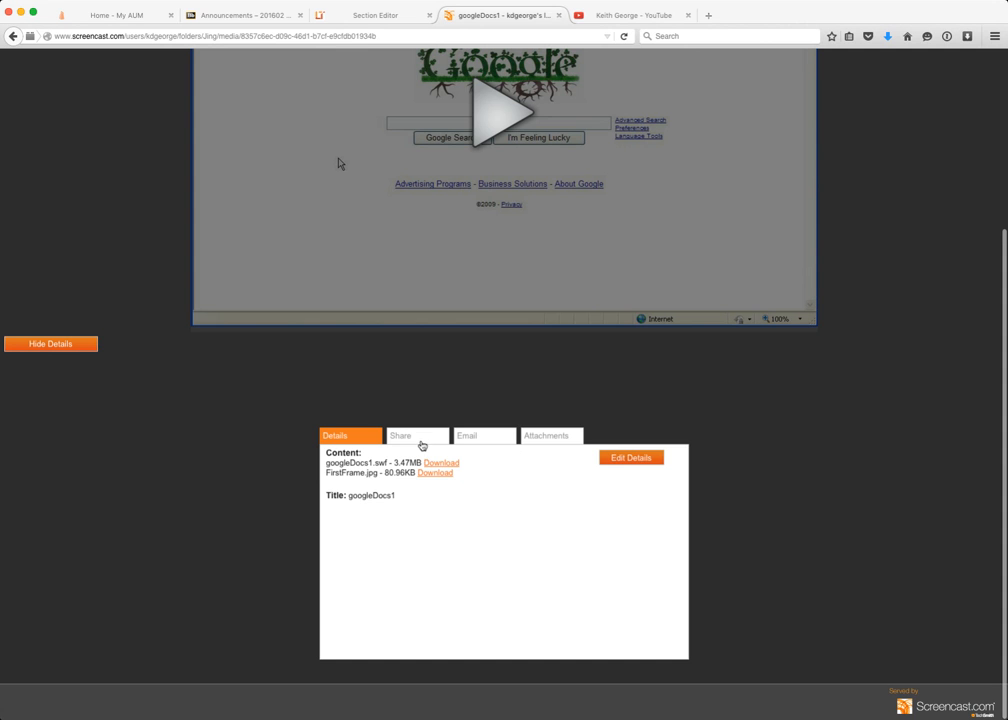
left_click(405, 438)
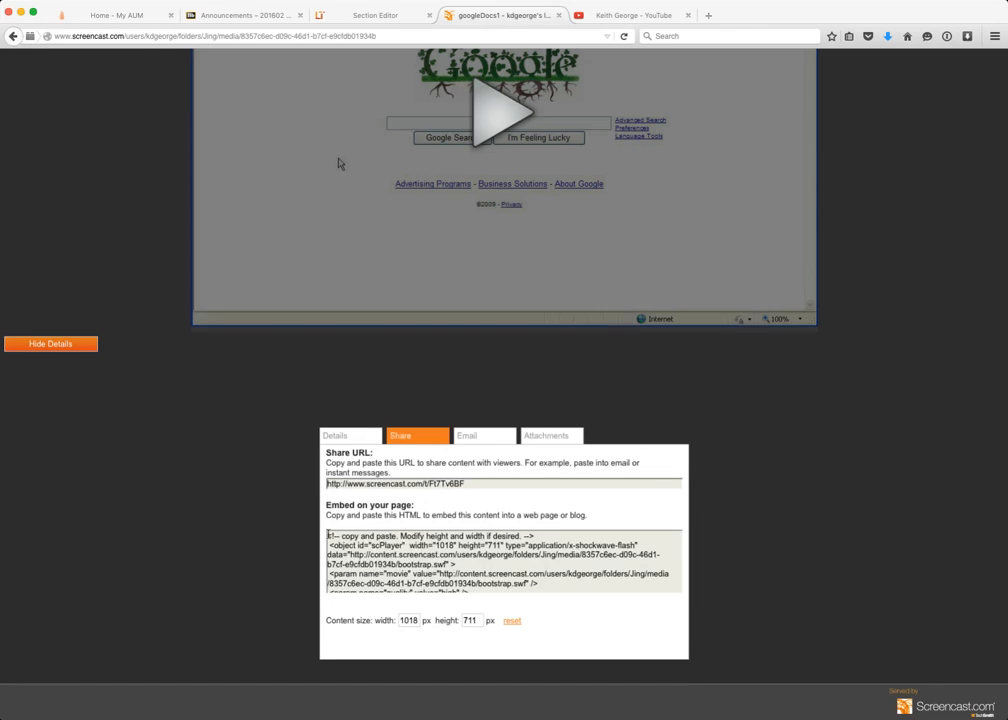
left_click_drag(328, 536, 517, 594)
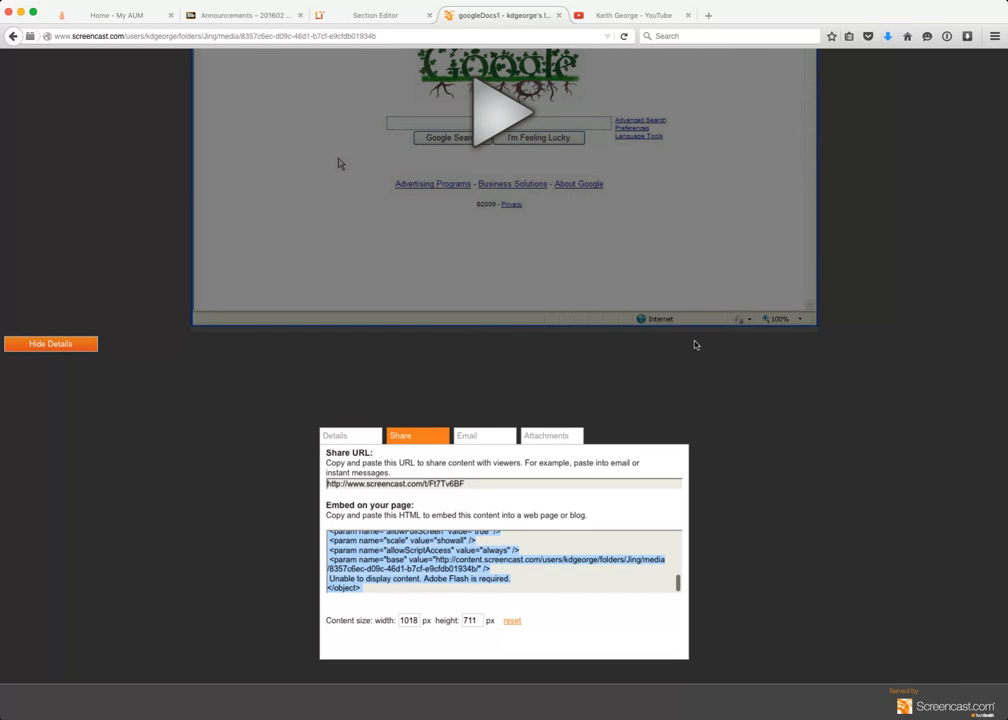
Step: Back in LiveText, paste the Screencast embed code into the Cool Tool Presentation section's HTML source, then save and finish
left_click(370, 15)
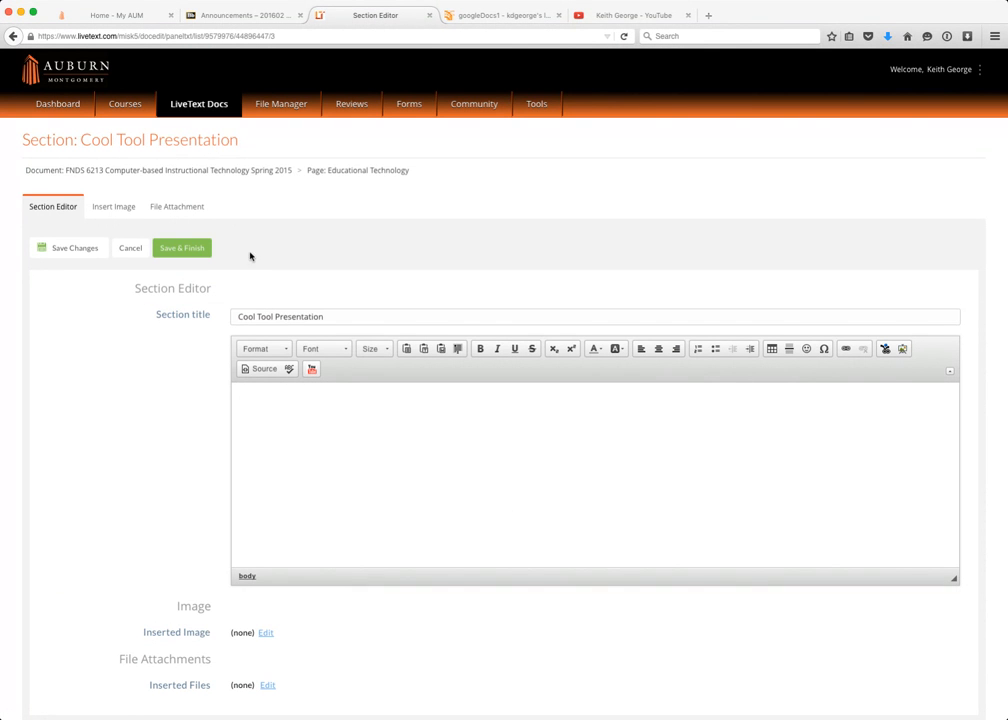
left_click(260, 369)
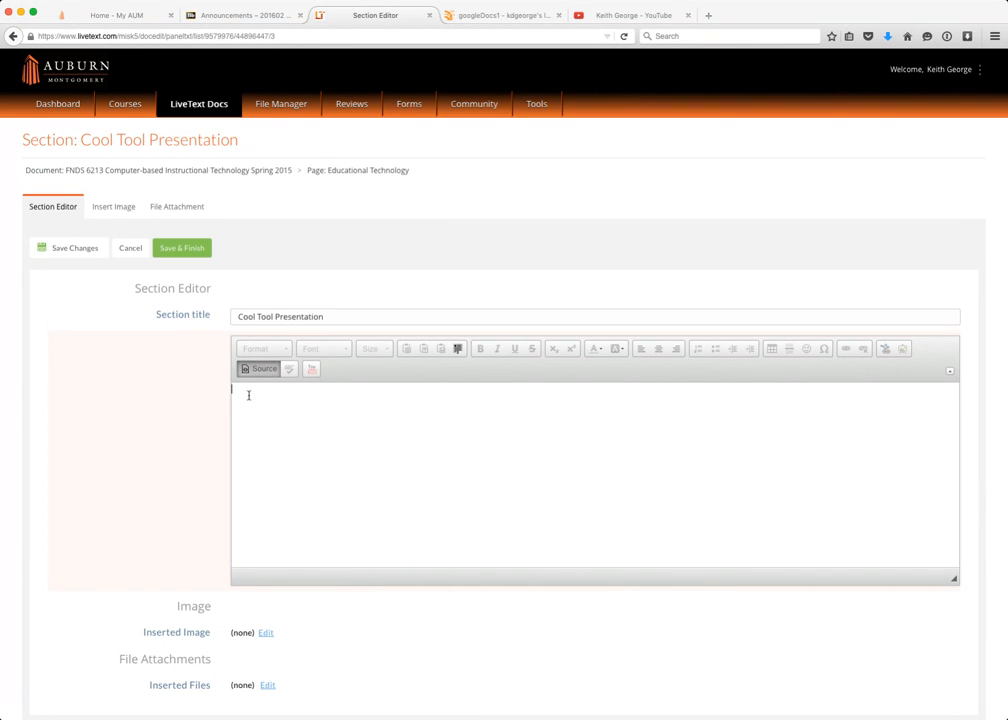
key("super+v")
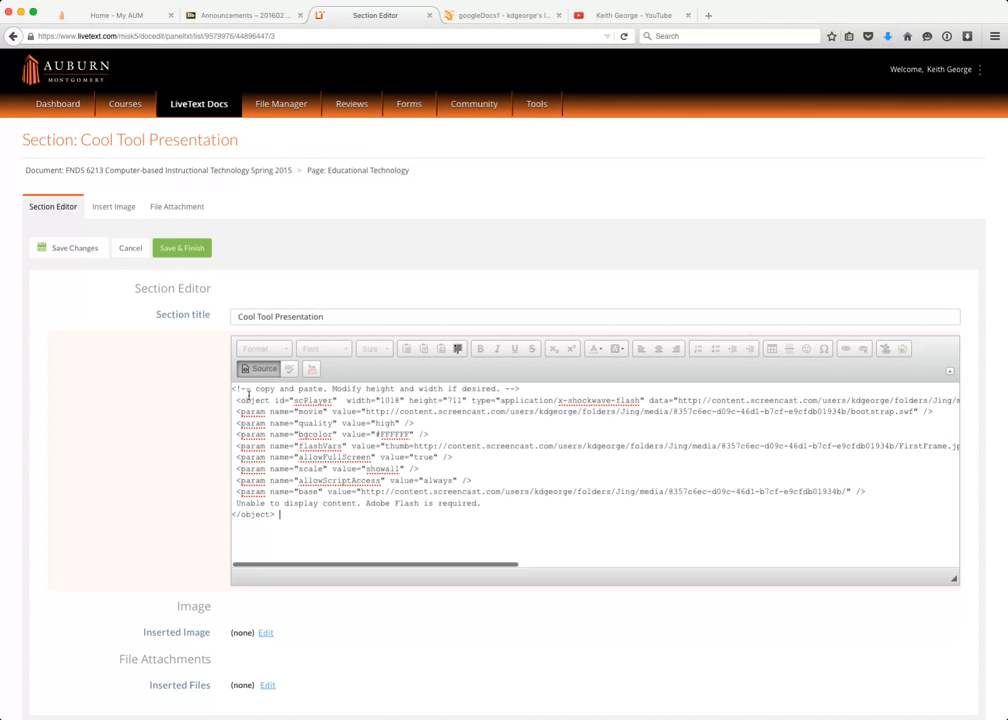
left_click(178, 249)
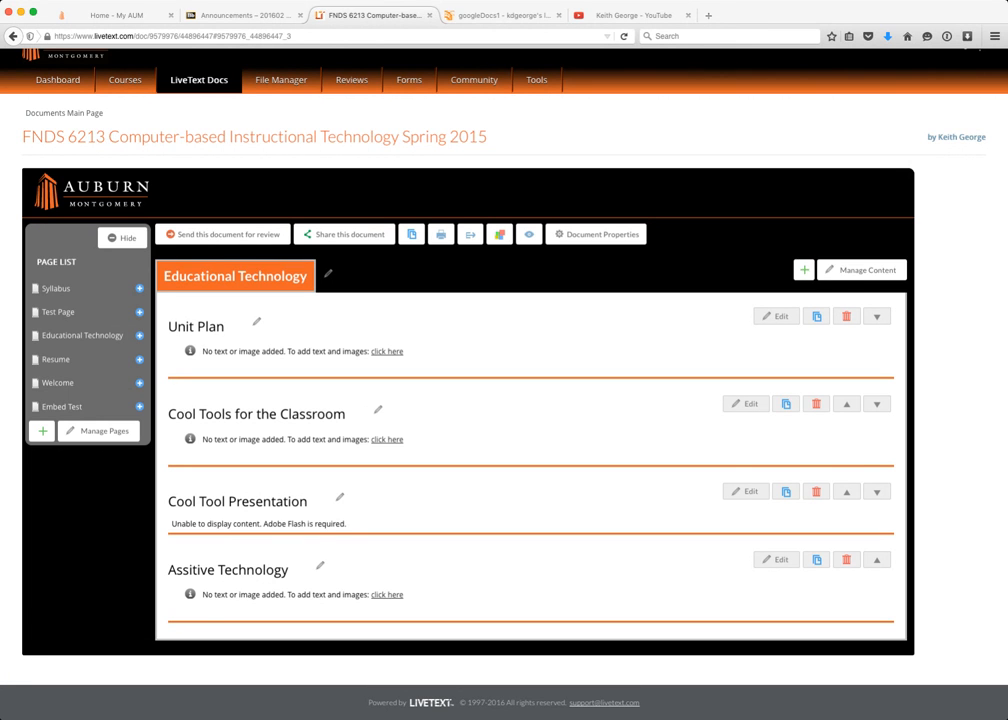
Step: Allow the browser-blocked insecure content on the Educational Technology page and check the video embedded under Cool Tool Presentation
left_click(13, 36)
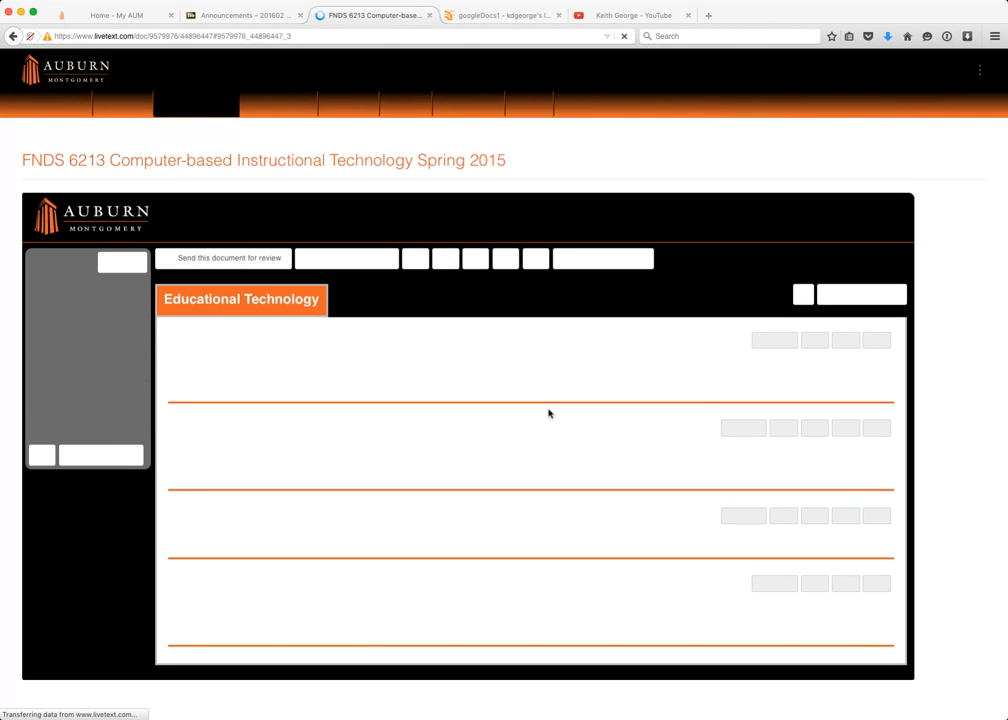
scroll(322, 585, "down", 4)
scroll(530, 400, "down", 3)
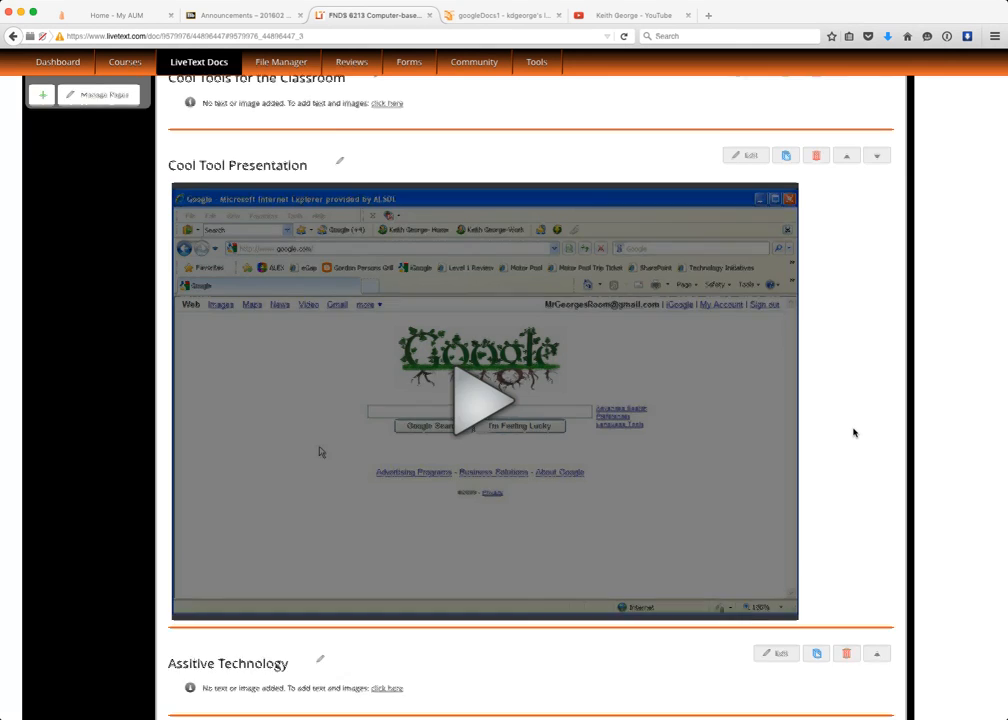
scroll(853, 432, "up", 2)
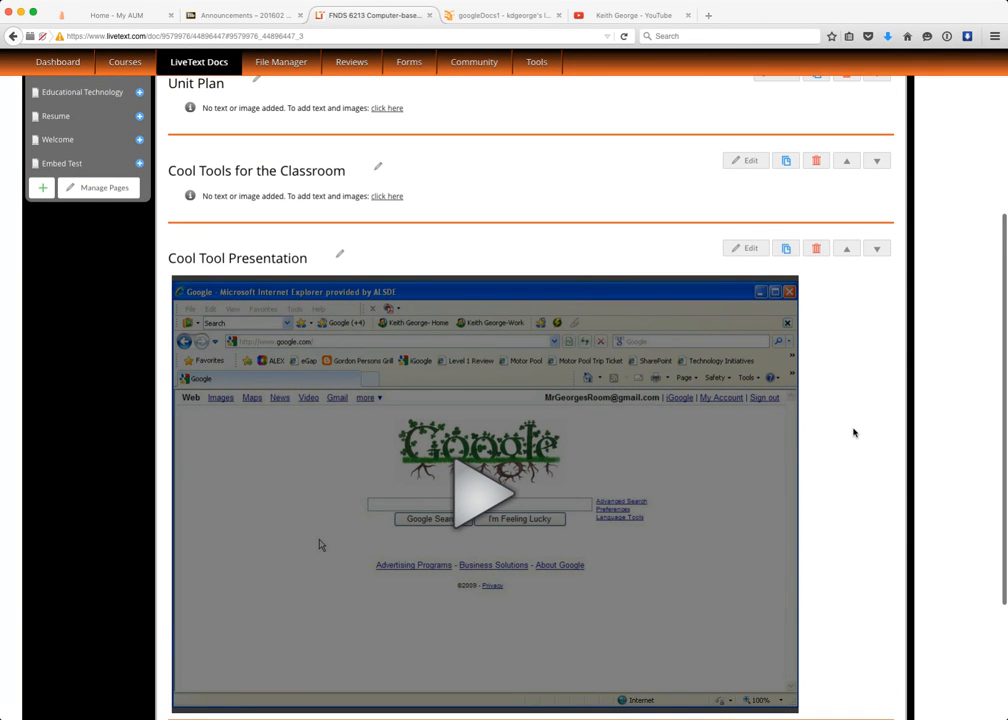
Step: Reopen the Cool Tool Presentation section, add blank lines below the embedded video, and show the section's HTML source
left_click(749, 250)
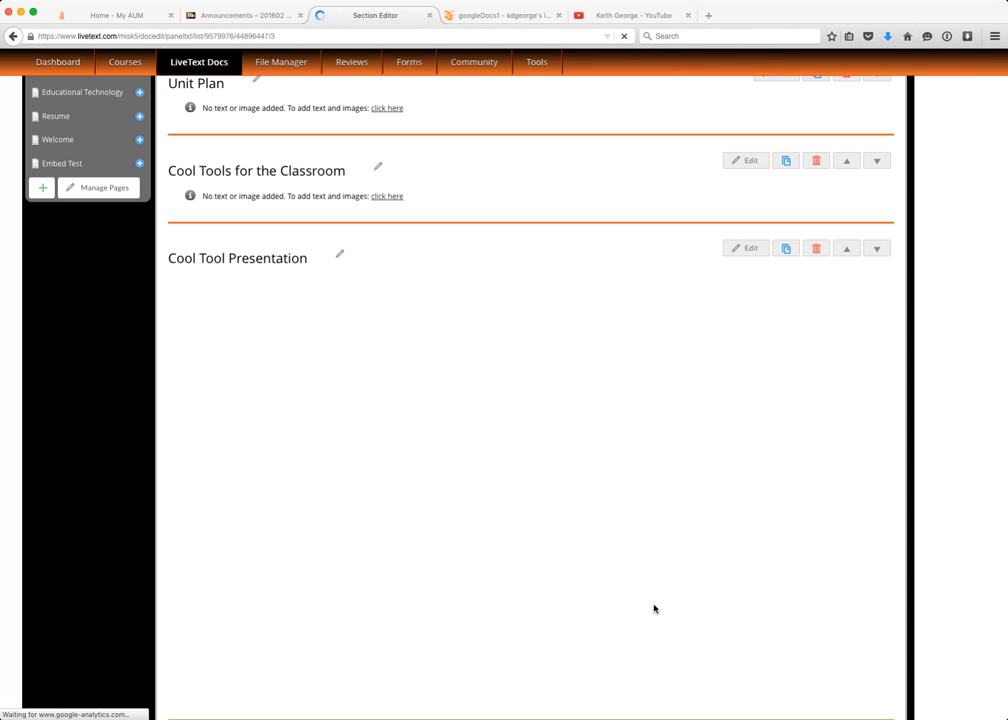
left_click(898, 483)
scroll(882, 495, "down", 2)
scroll(882, 495, "down", 5)
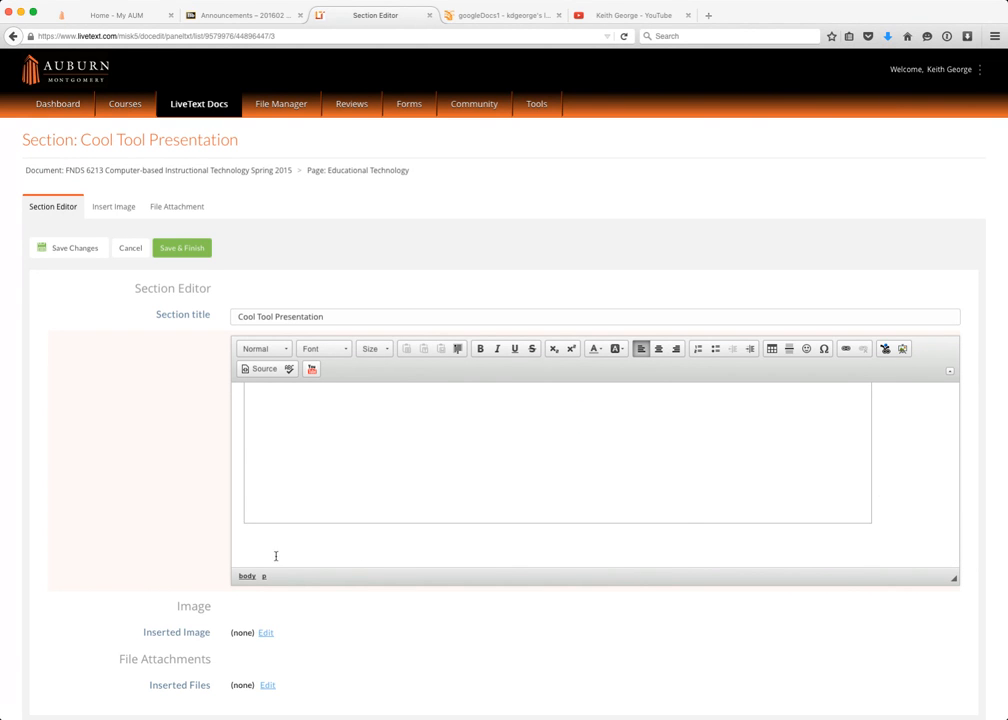
left_click(262, 369)
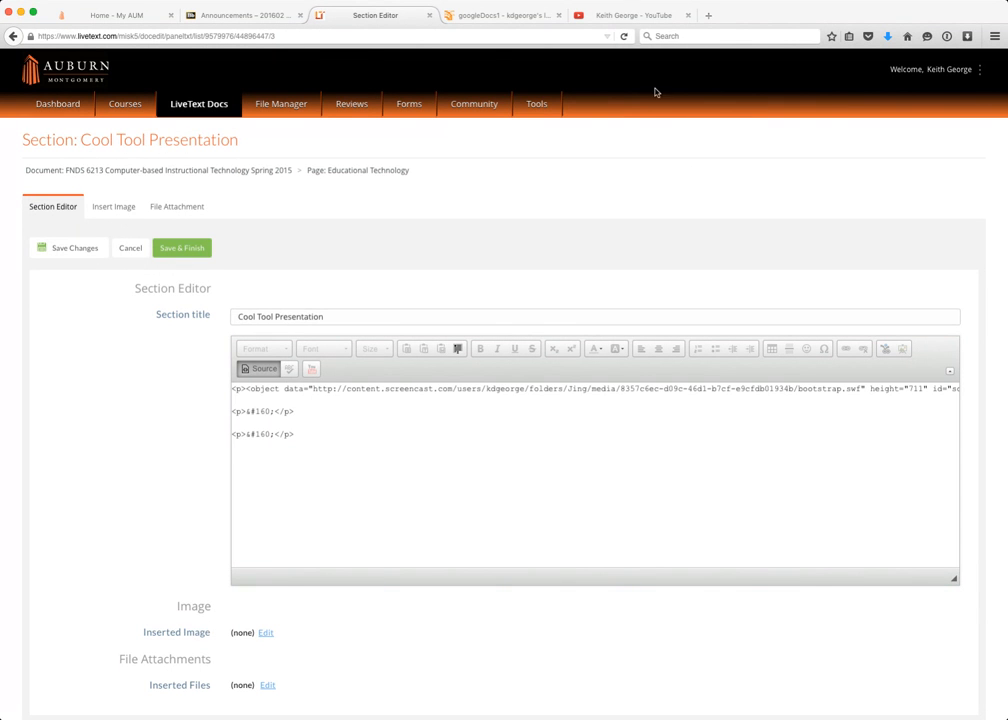
Step: On YouTube, open "Embedding Participate Learning collections on your site or LiveText" and copy its 560 by 315 iframe embed code
left_click(615, 16)
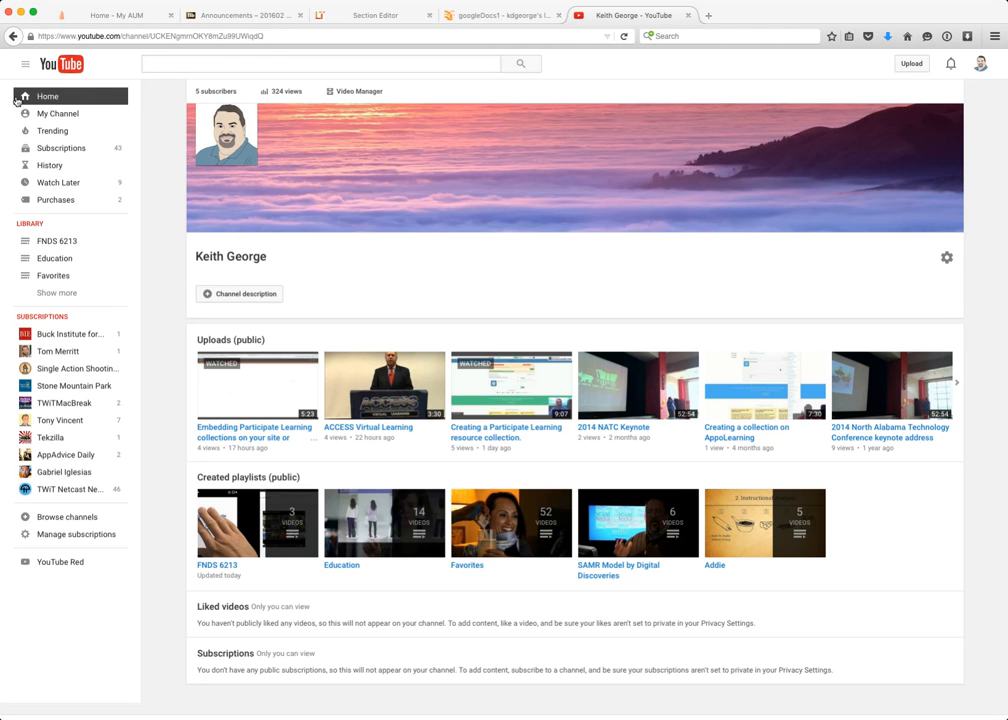
left_click(251, 401)
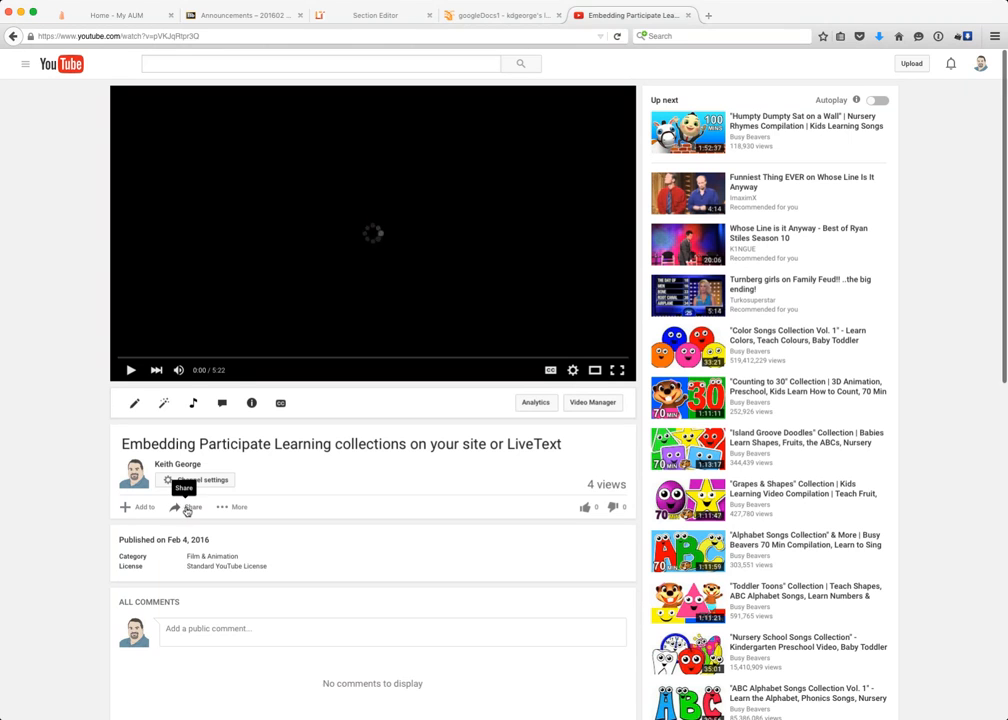
left_click(188, 508)
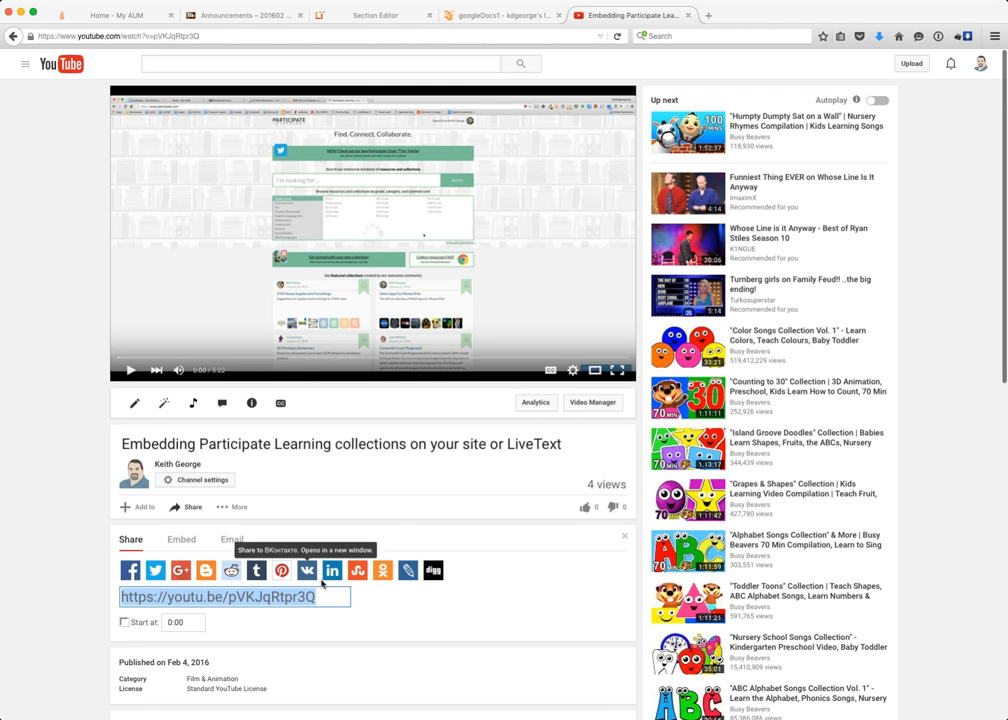
left_click(175, 542)
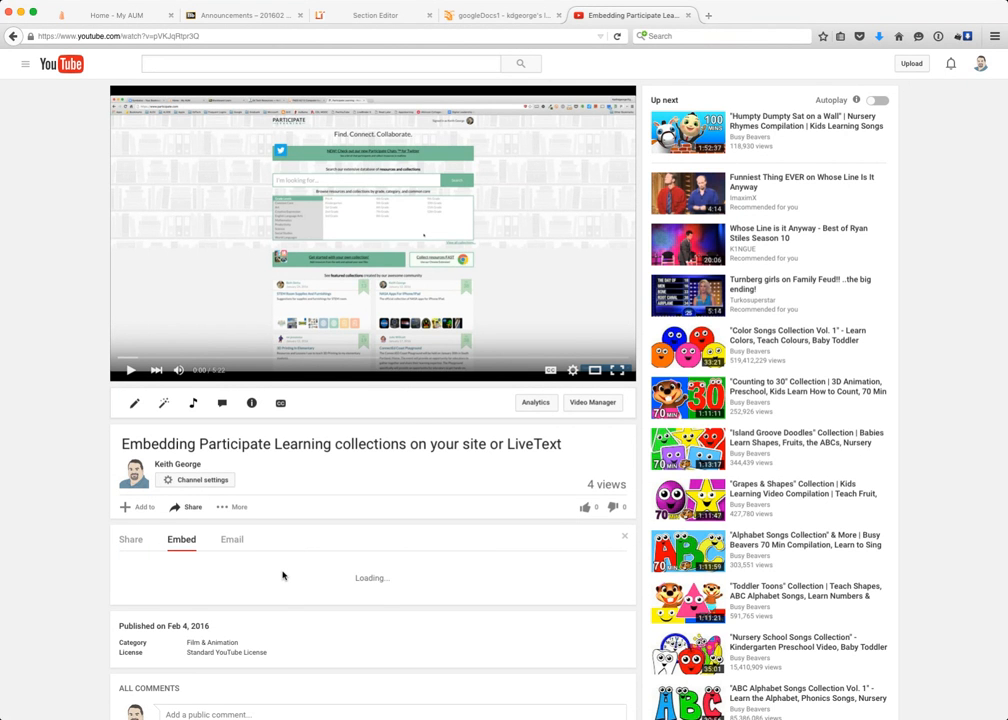
scroll(283, 576, "down", 4)
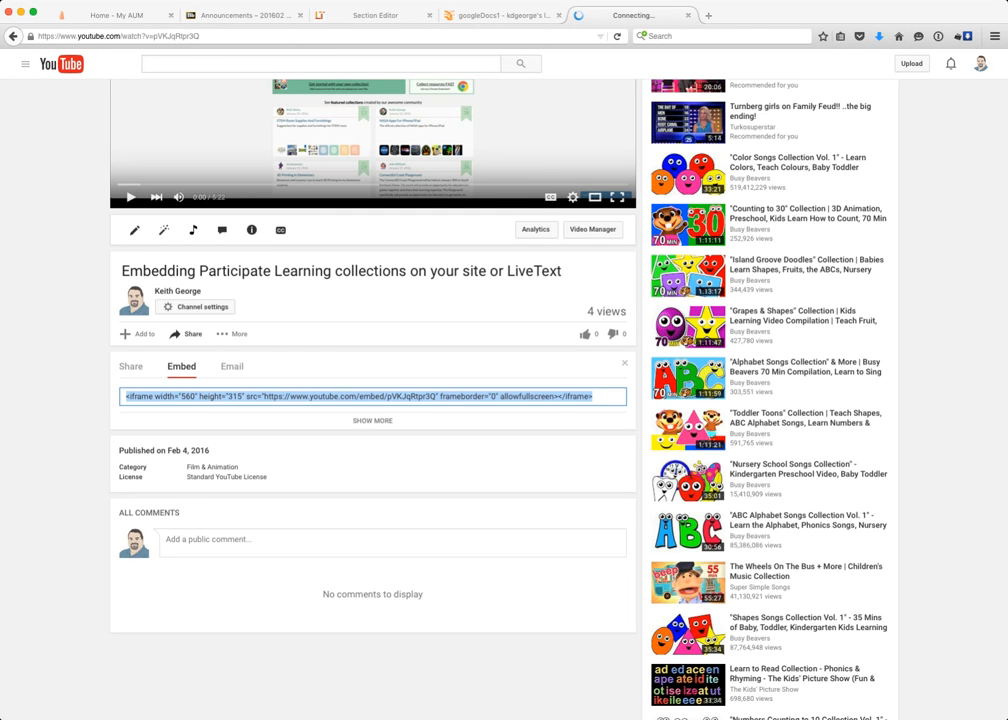
Step: Paste the YouTube iframe code below the last paragraph of the section's HTML source in LiveText, then save and finish
left_click(362, 16)
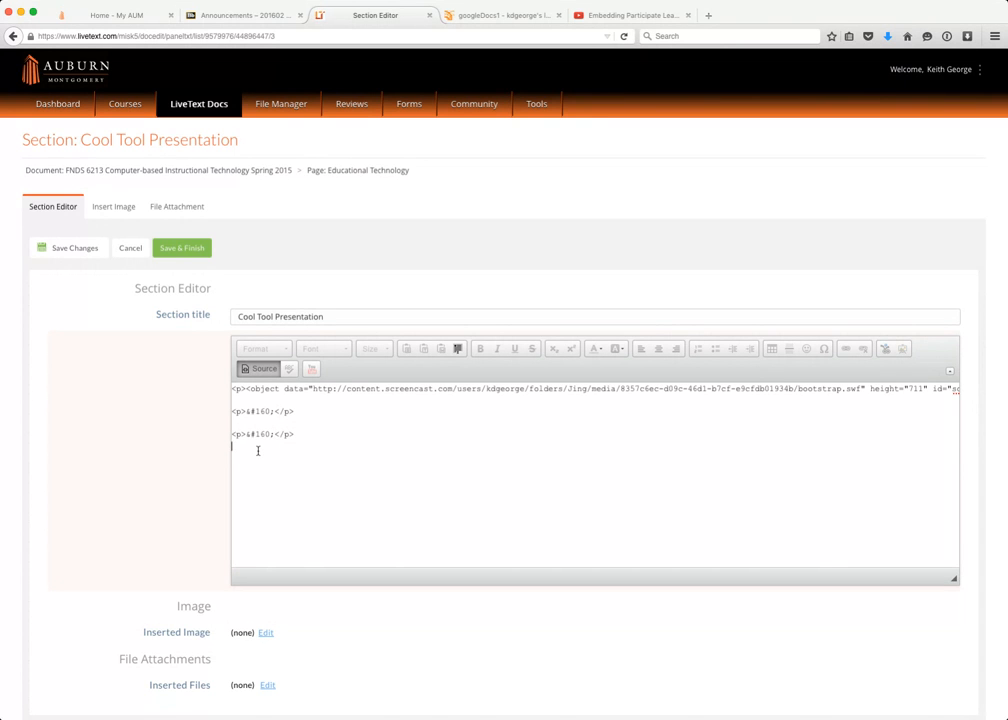
type("<iframe width=\"560\" height=\"315\" src=\"https://www.youtube.com/embed/pVKJqRtpr3Q\" frameborder=\"0\" allowfullscreen></iframe>")
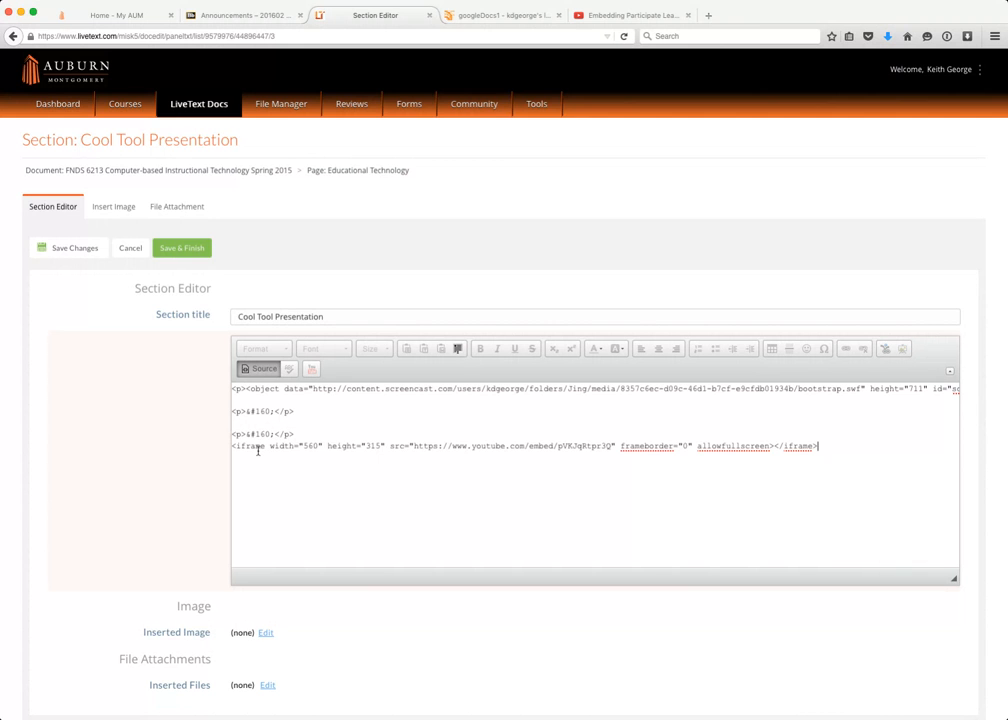
left_click(182, 248)
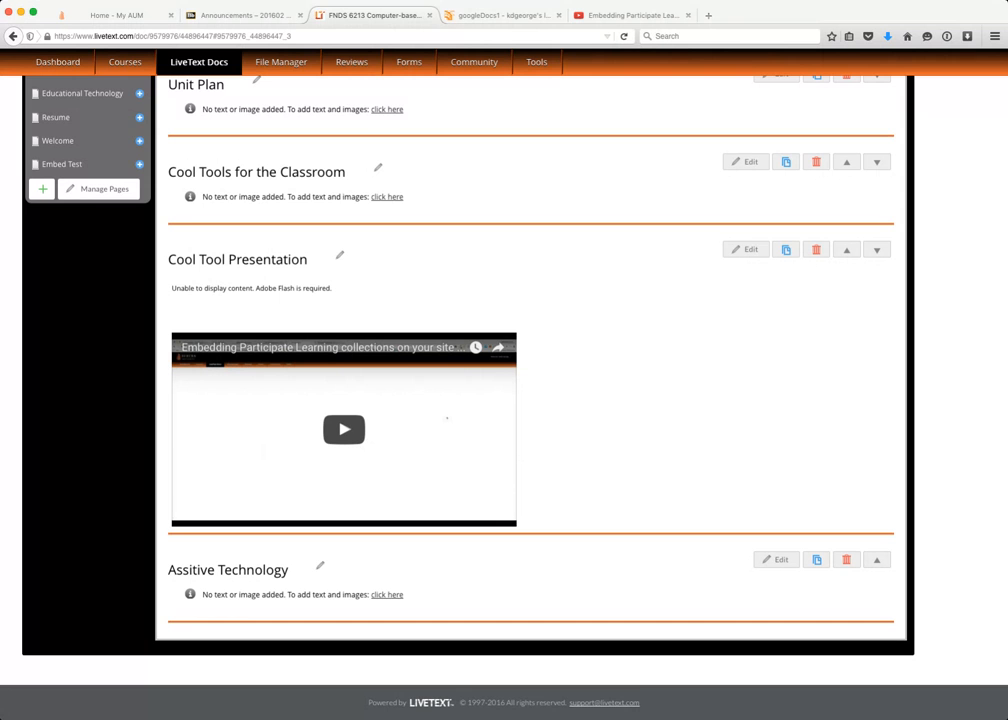
Step: Allow the blocked insecure content on the saved page again and review both videos embedded under Cool Tool Presentation
left_click(13, 36)
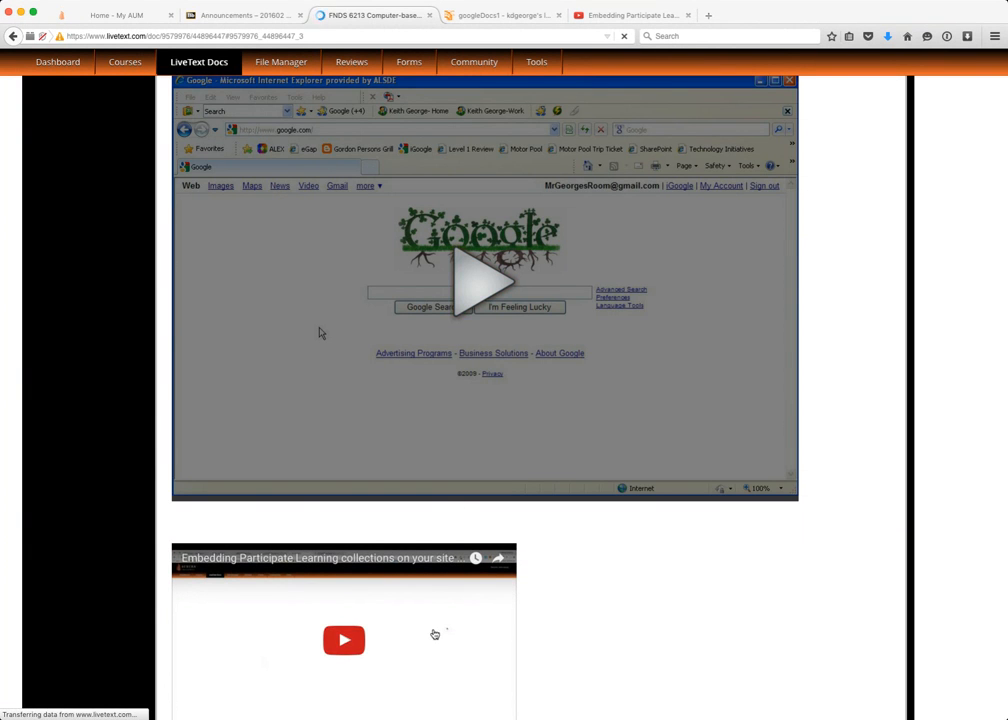
scroll(641, 508, "up", 5)
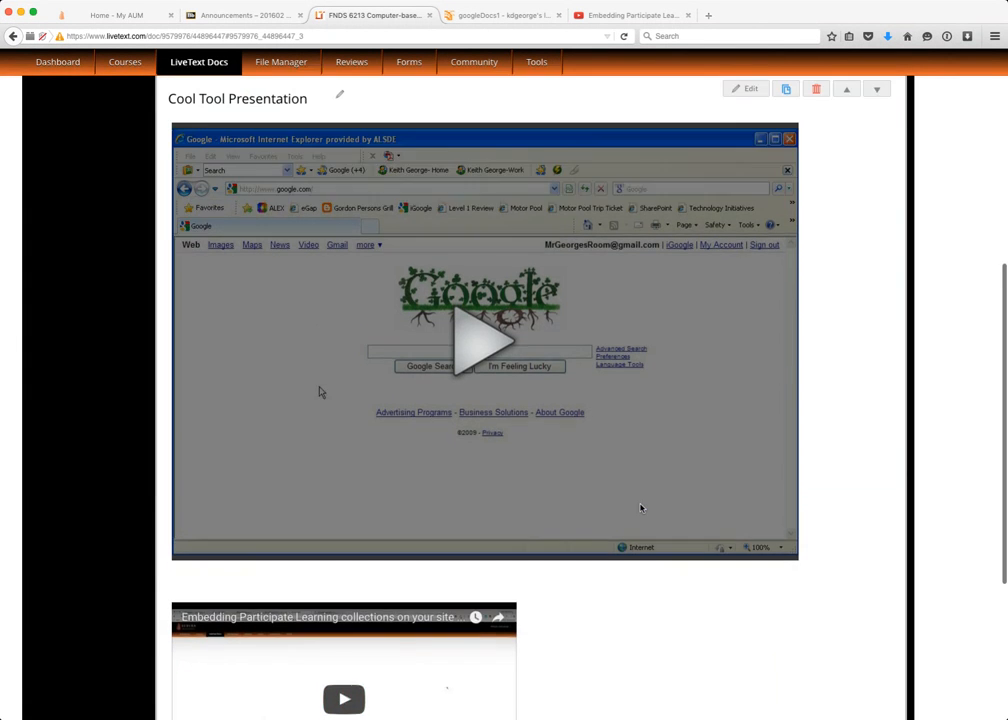
scroll(641, 508, "up", 2)
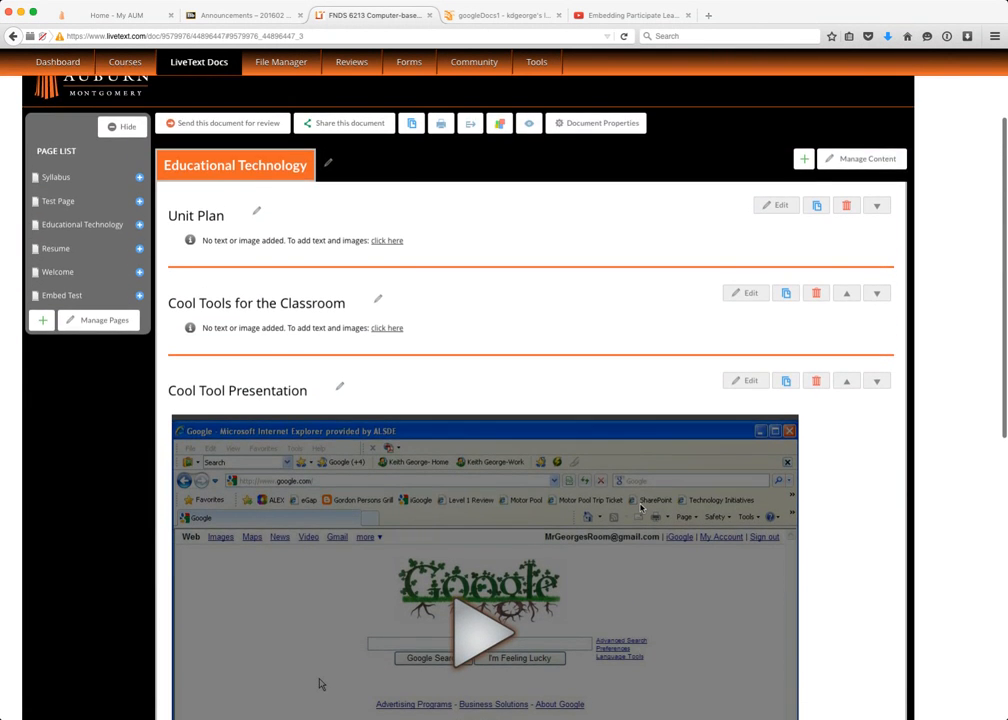
scroll(640, 507, "down", 10)
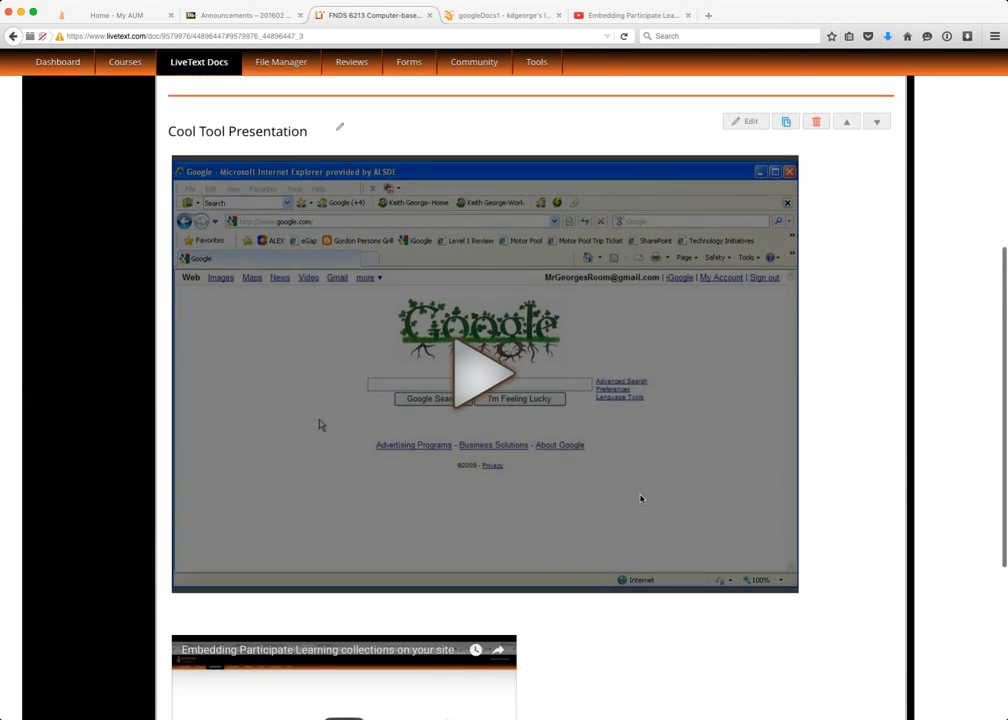
scroll(641, 499, "down", 1)
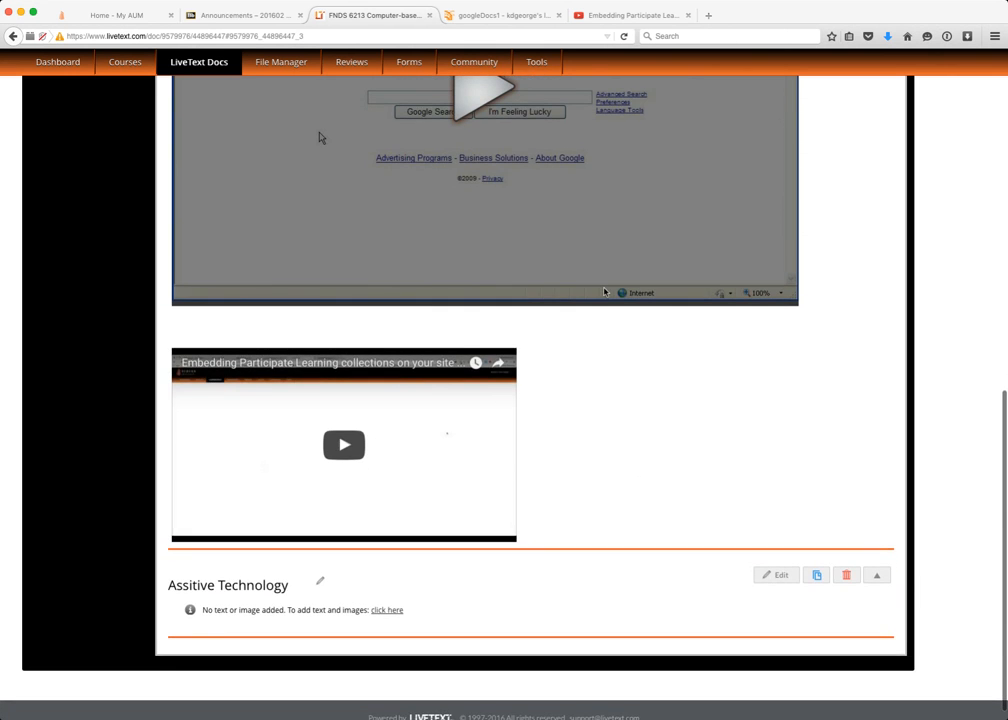
scroll(641, 499, "up", 5)
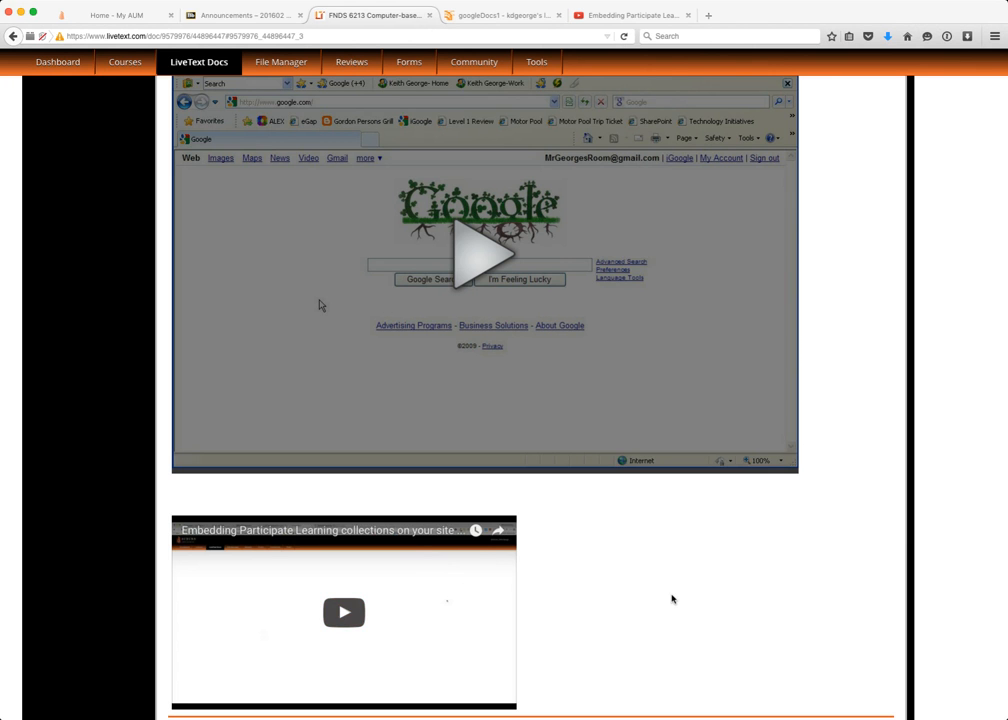
scroll(672, 599, "down", 5)
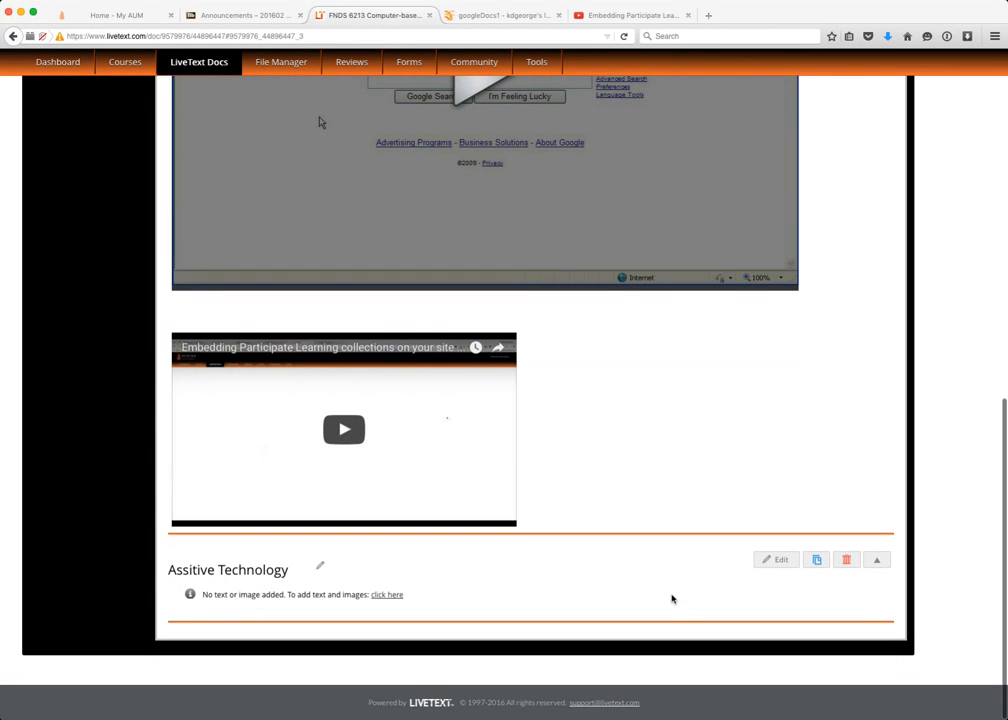